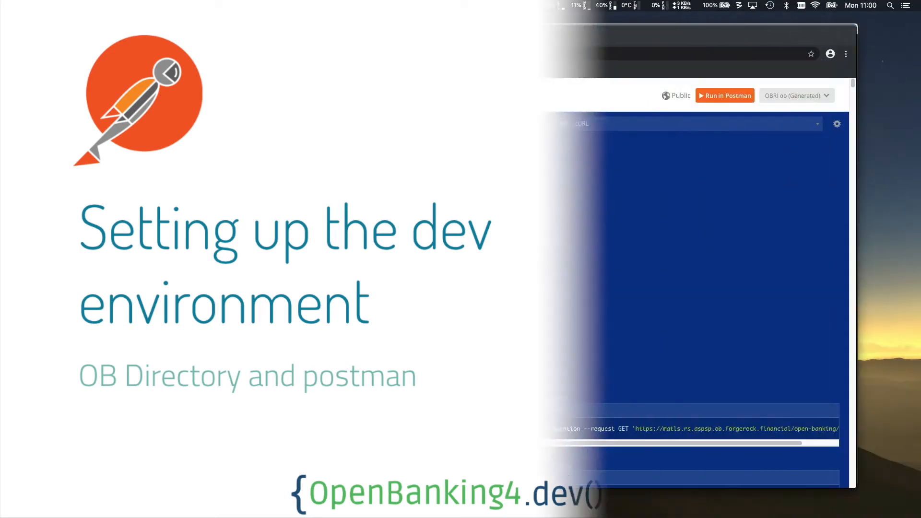
# Send the ForgeRock OBRI Sample collection from Chrome to Postman for Mac, confirming the app launch.
pyautogui.moveTo(359, 33); pyautogui.dragTo(358, 29)
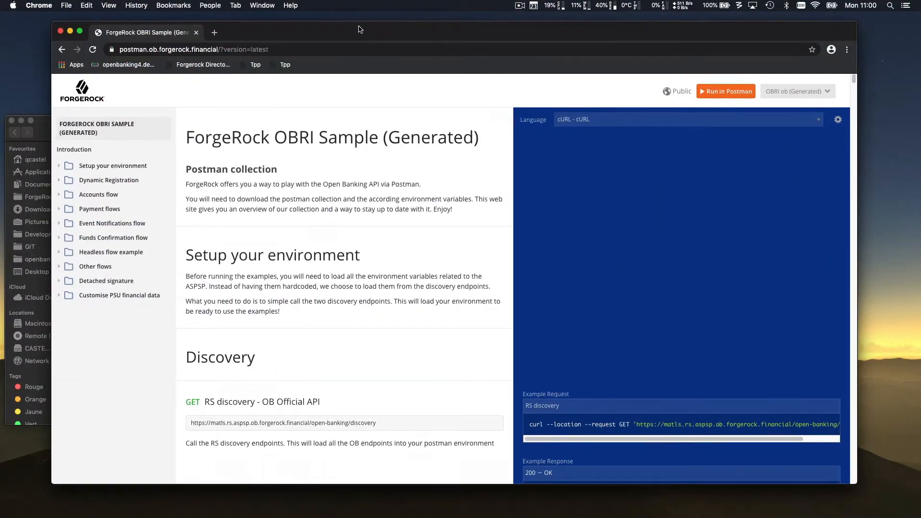
pyautogui.click(725, 92)
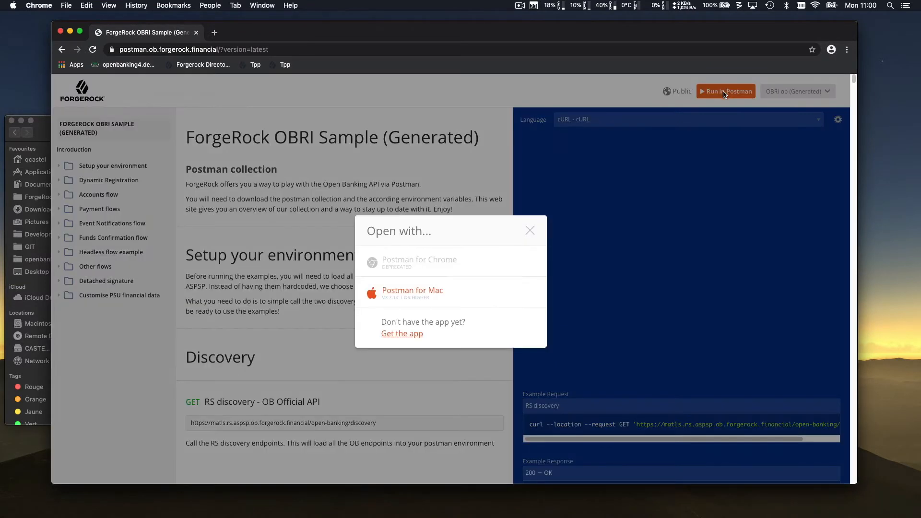
pyautogui.click(413, 291)
pyautogui.click(525, 124)
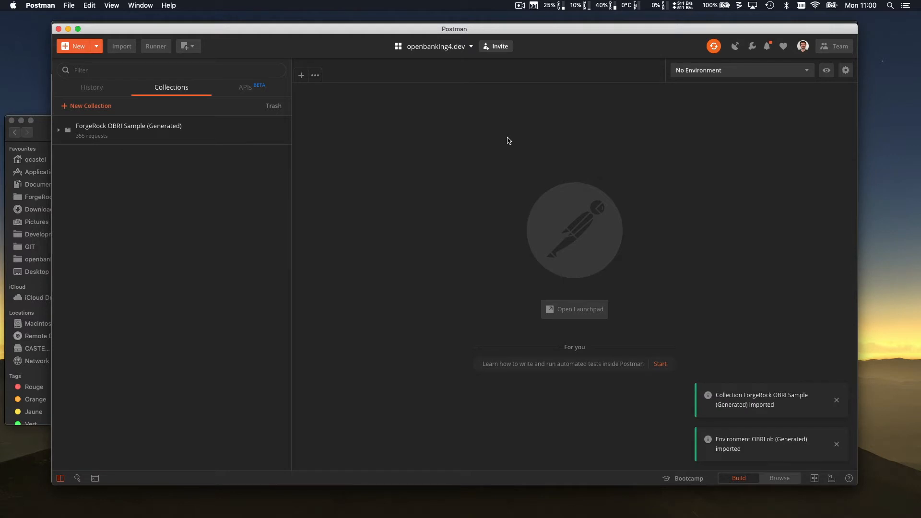
# Activate the OBRI ob (Generated) environment and expand the collection's Setup your environment folder.
pyautogui.click(105, 129)
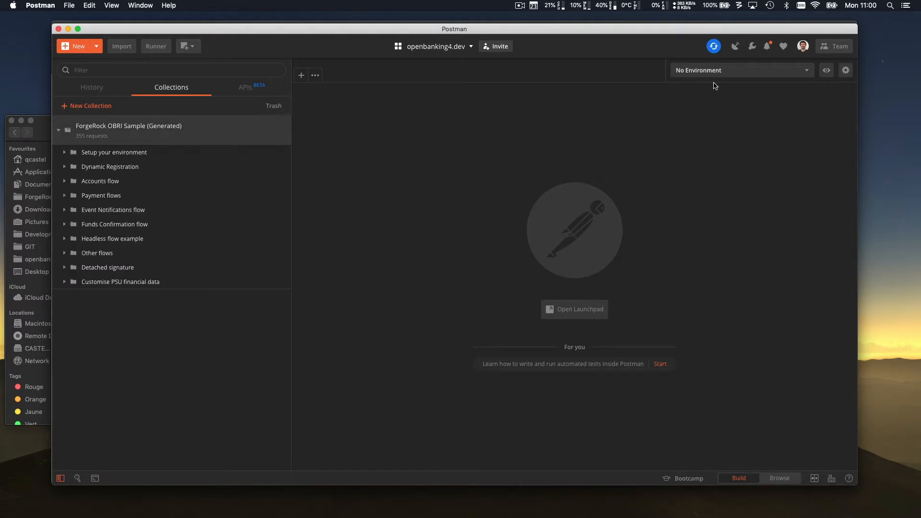
pyautogui.click(727, 70)
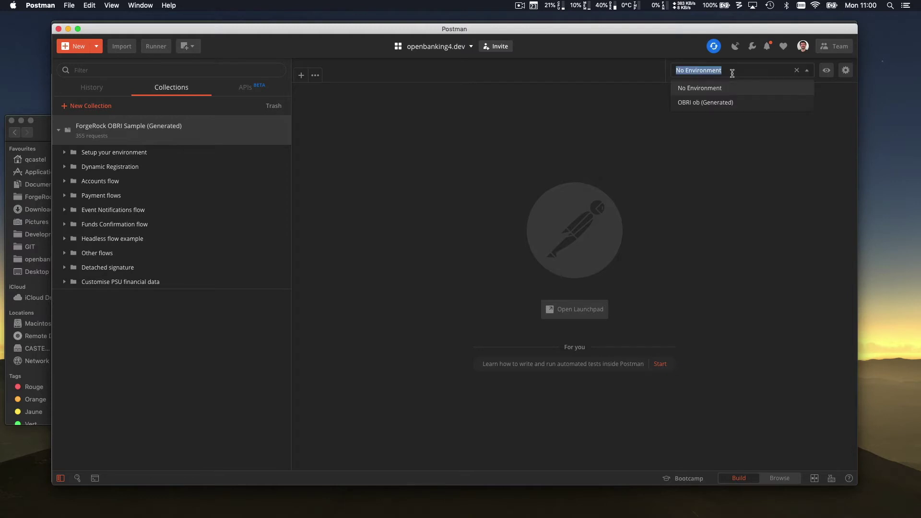
pyautogui.click(708, 103)
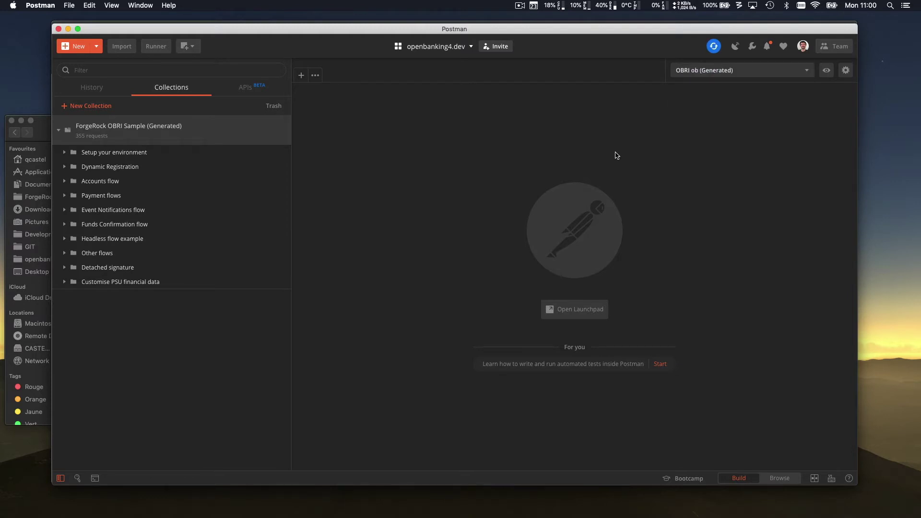
pyautogui.click(114, 152)
# Send the RS discovery and AS discovery requests, each returning 200 OK with JSON configuration.
pyautogui.click(99, 166)
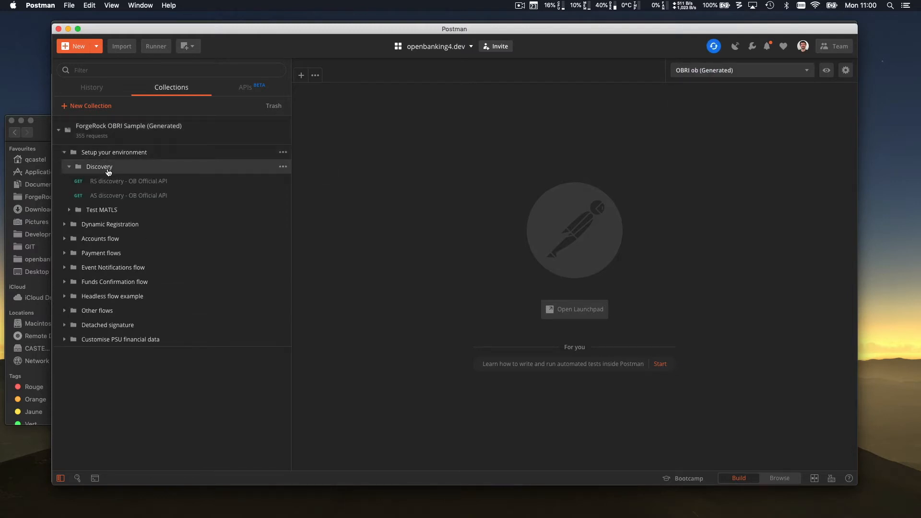
pyautogui.click(128, 181)
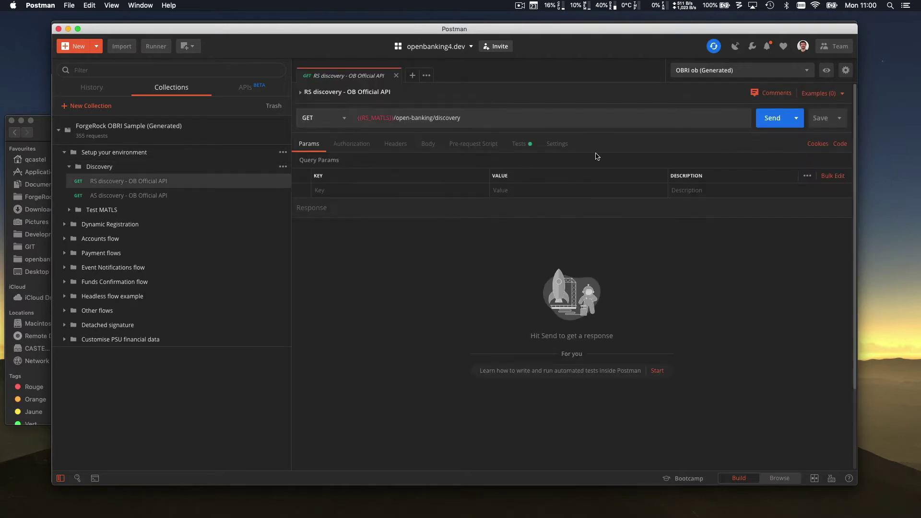
pyautogui.click(772, 117)
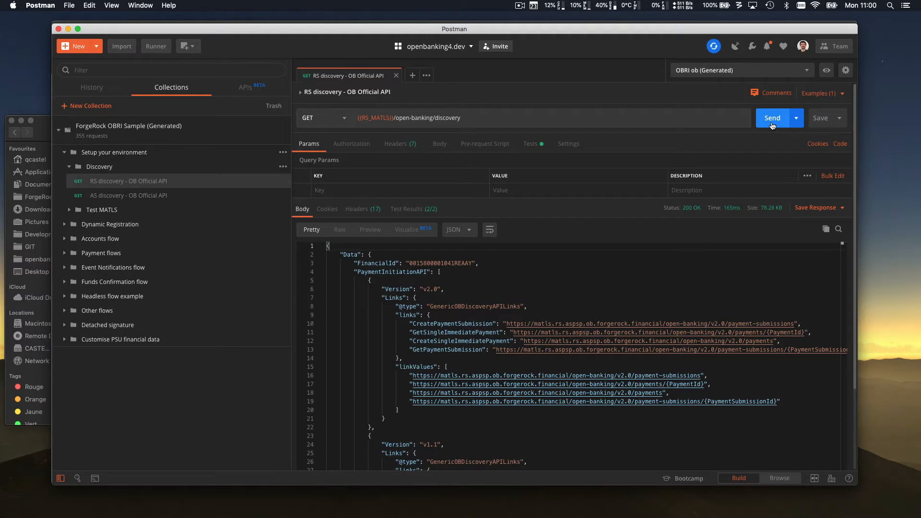
pyautogui.click(130, 196)
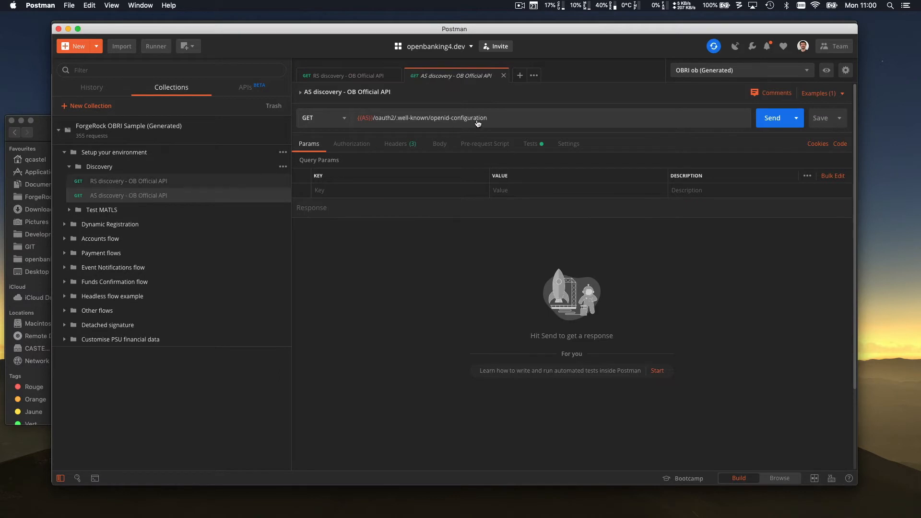
pyautogui.click(780, 118)
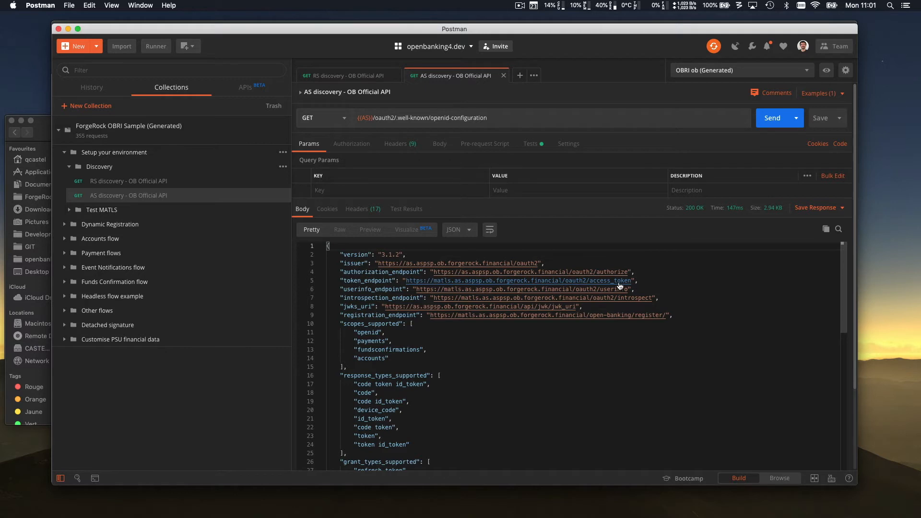
# Send AS test MATLS from the Test MATLS folder, getting 200 OK with ROLE_ANONYMOUS, then reach the Postman menu.
pyautogui.click(101, 209)
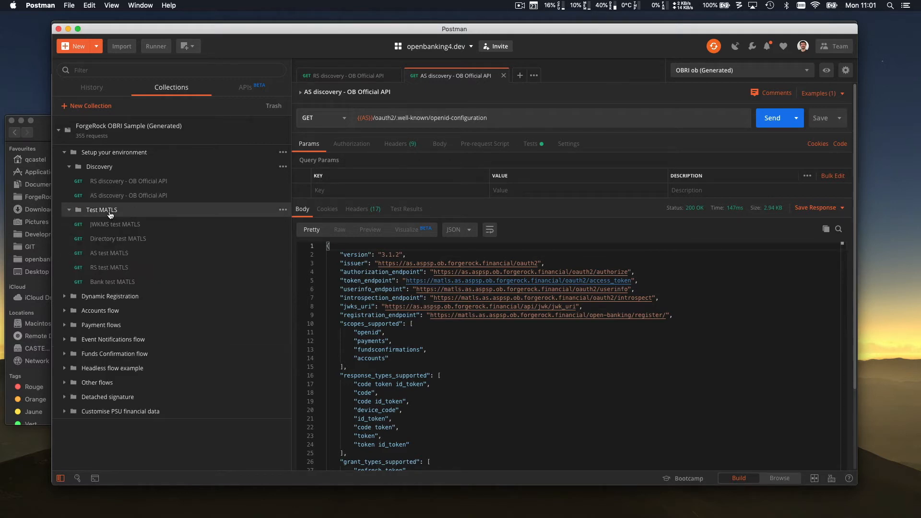
pyautogui.click(108, 253)
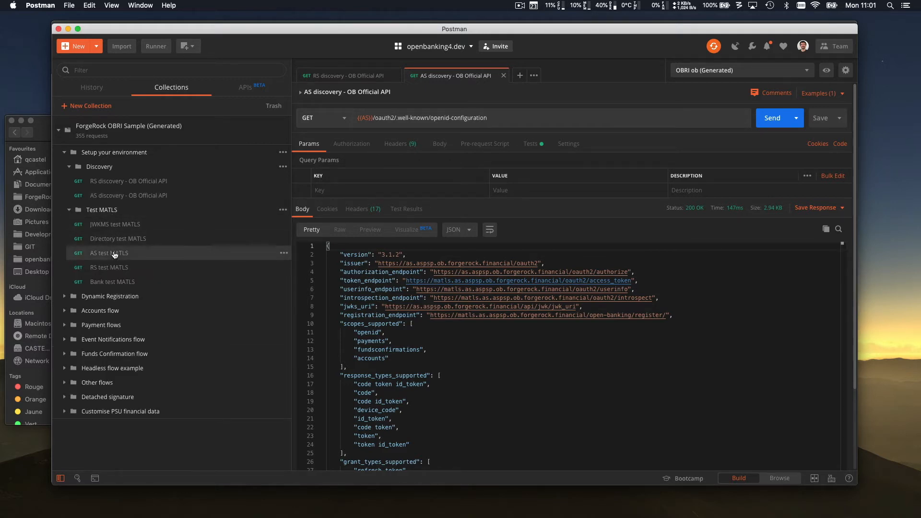
pyautogui.click(771, 118)
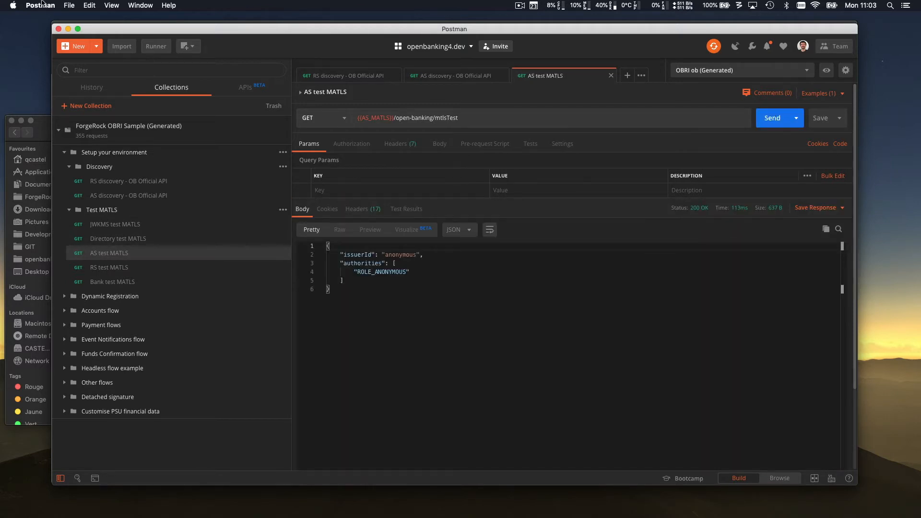
pyautogui.click(42, 6)
pyautogui.click(42, 6)
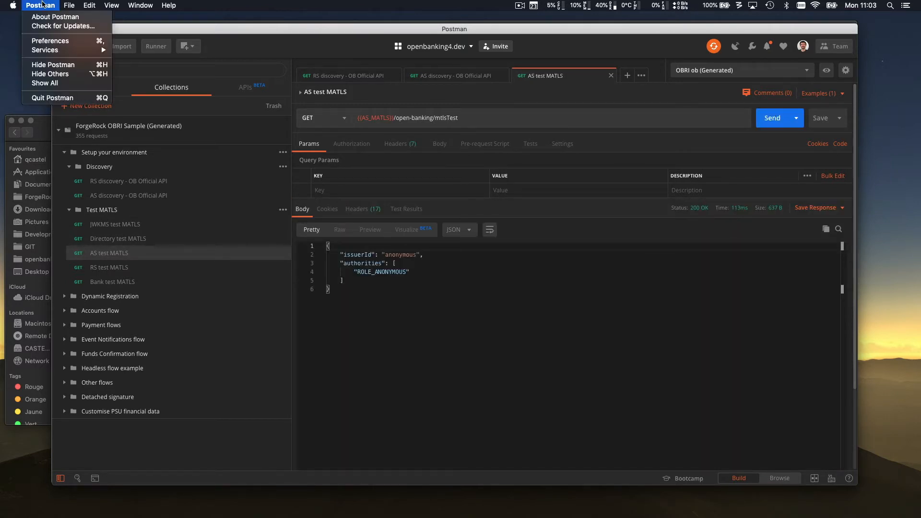
# Add a client certificate for *.ob.forgerock.financial with the .pem as CRT file and .key as KEY file.
pyautogui.click(50, 40)
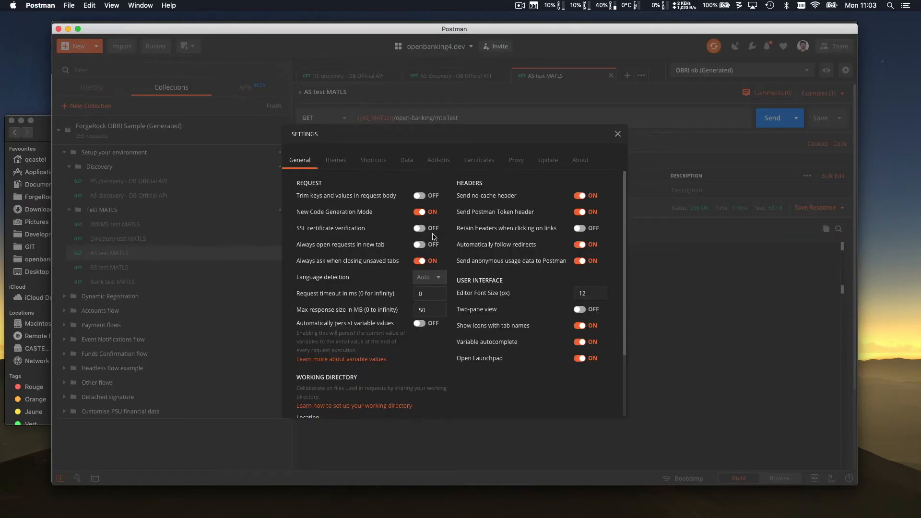
pyautogui.click(479, 164)
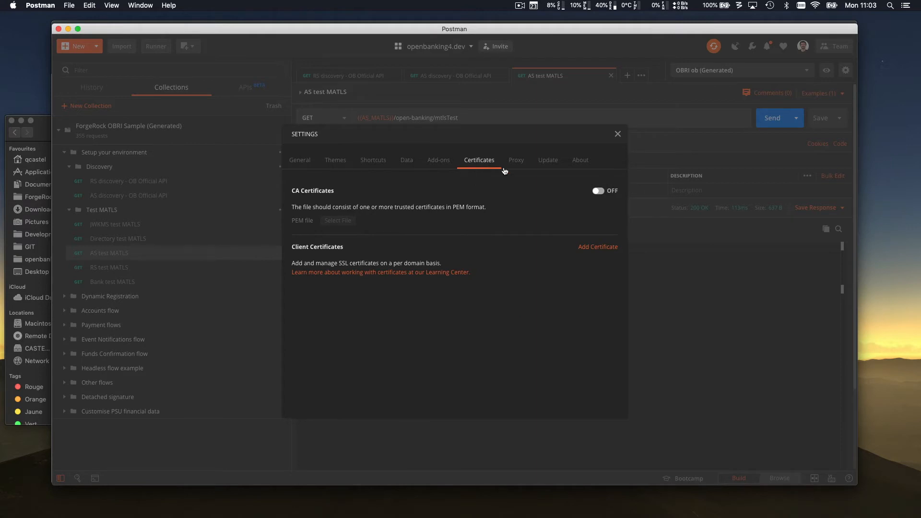
pyautogui.click(607, 251)
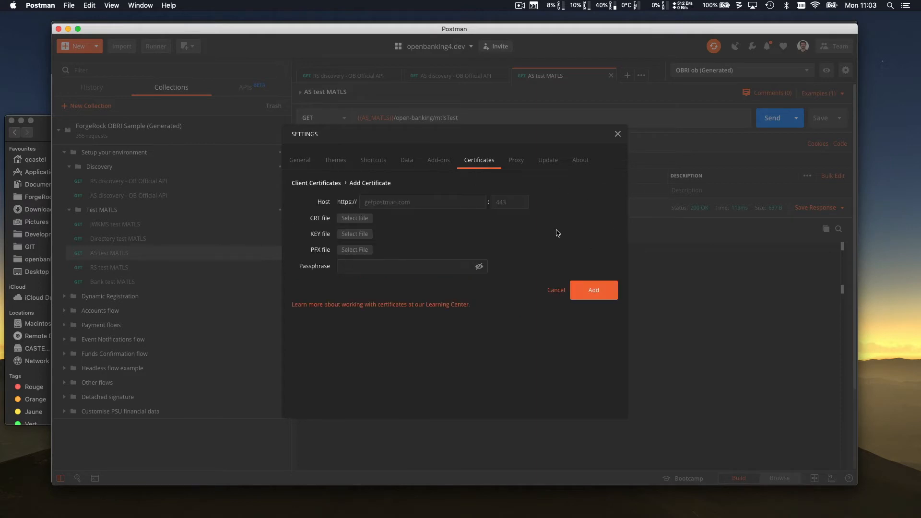
pyautogui.click(455, 203)
pyautogui.write('*.ob.forgerock.financial')
pyautogui.click(354, 219)
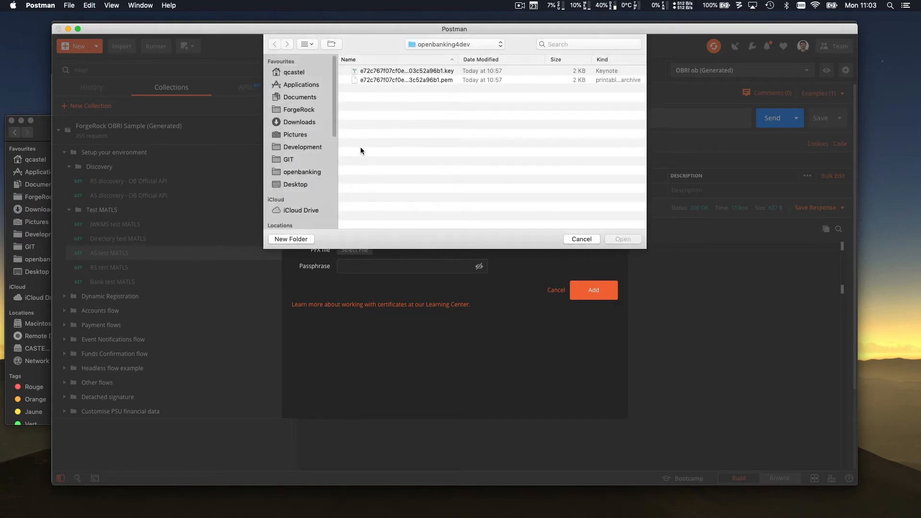
pyautogui.click(418, 79)
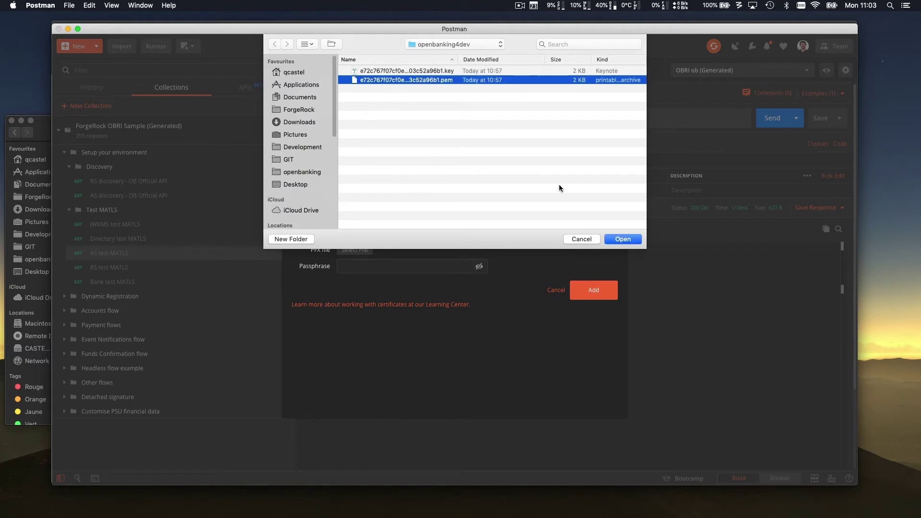
pyautogui.click(622, 239)
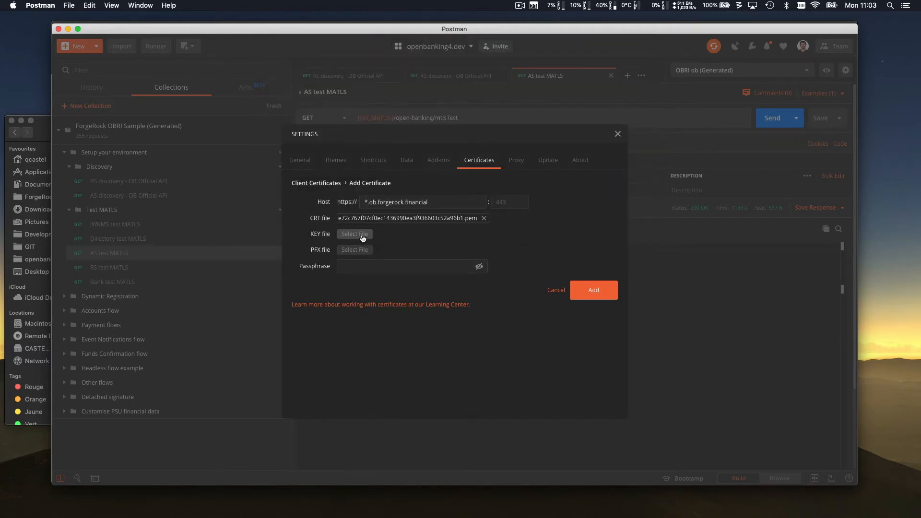
pyautogui.click(355, 233)
pyautogui.click(387, 71)
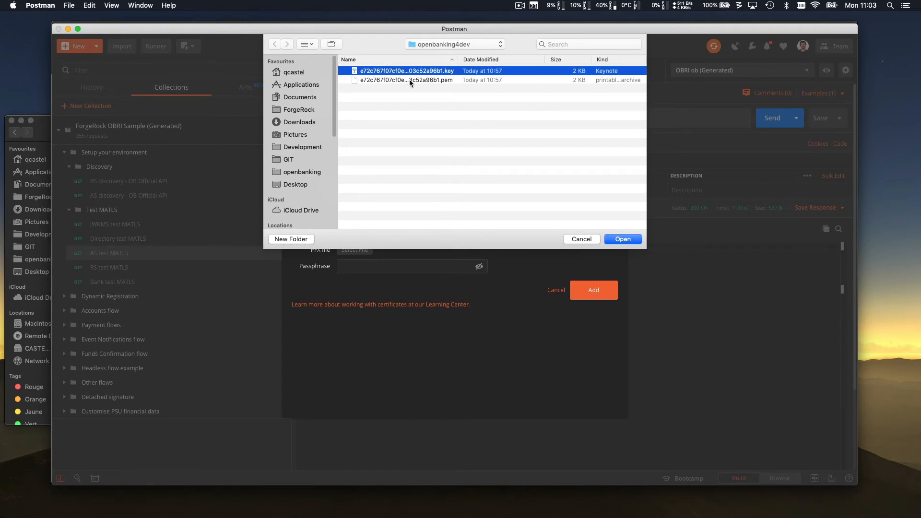
pyautogui.click(623, 239)
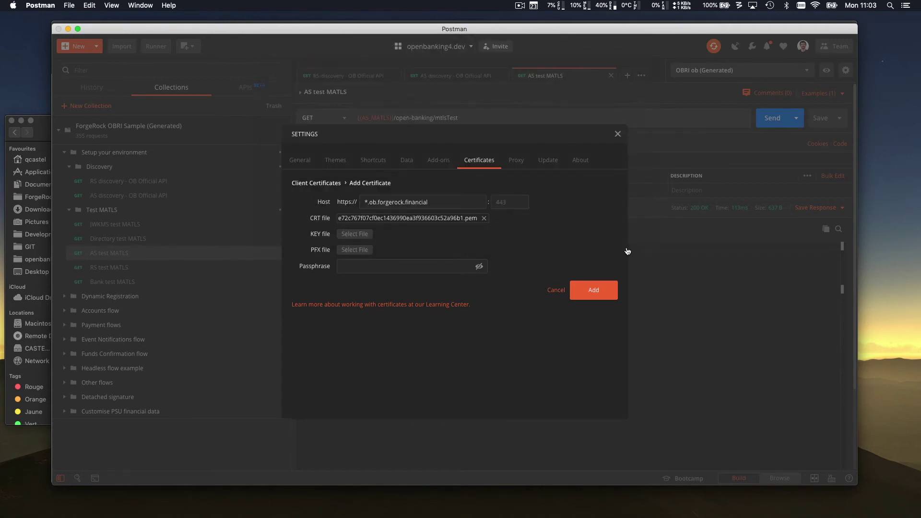
pyautogui.click(596, 290)
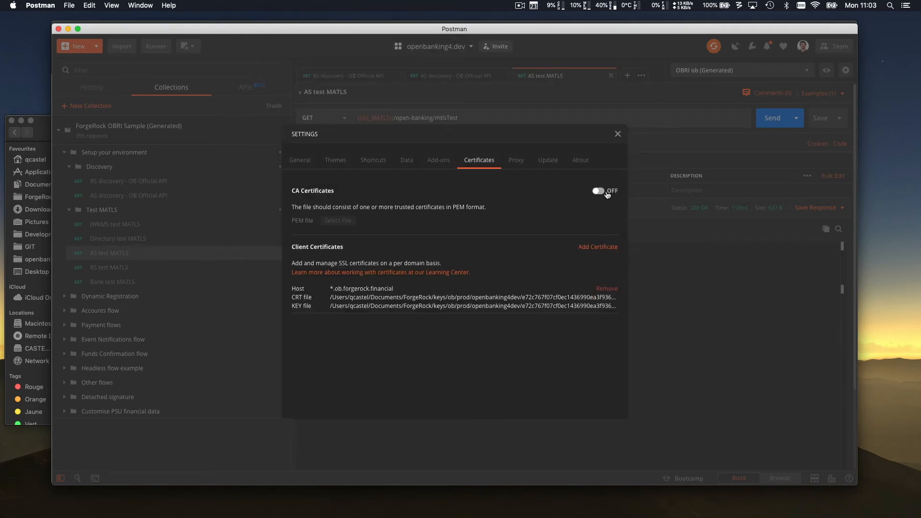
# Resend AS test MATLS, now UNREGISTERED_TPP, and send JWKMS test MATLS returning ROLE_JWKMS_APP.
pyautogui.click(617, 136)
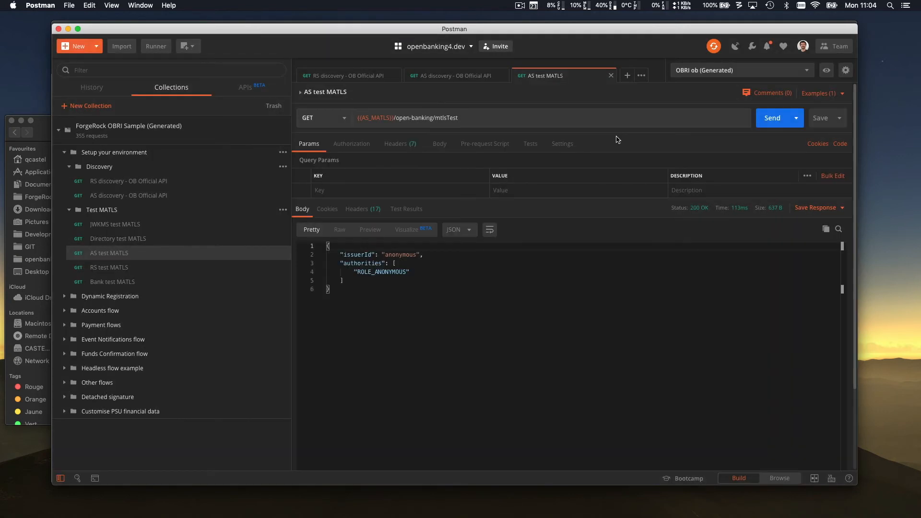
pyautogui.click(769, 120)
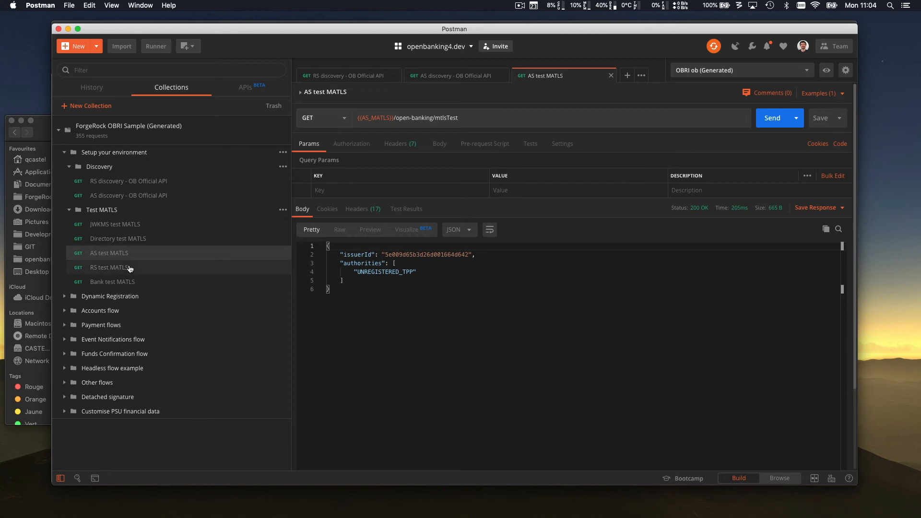
pyautogui.click(115, 224)
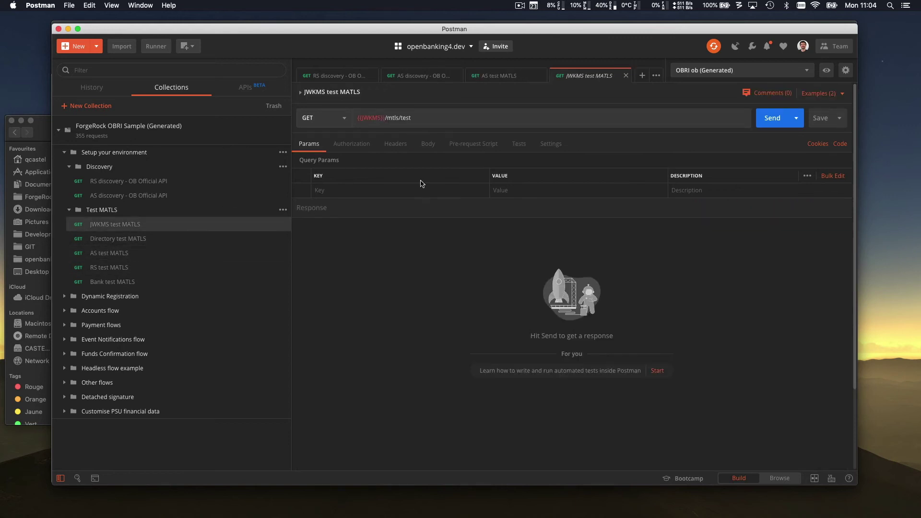
pyautogui.click(771, 118)
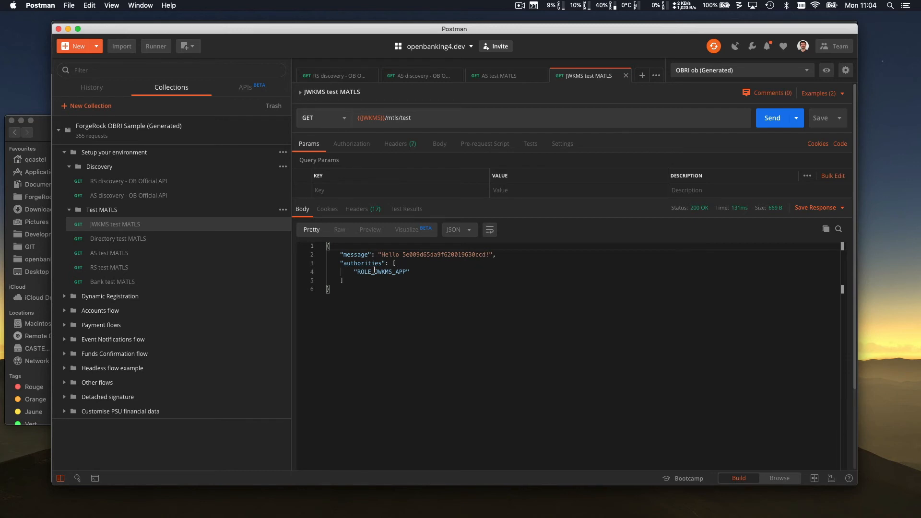
pyautogui.click(117, 238)
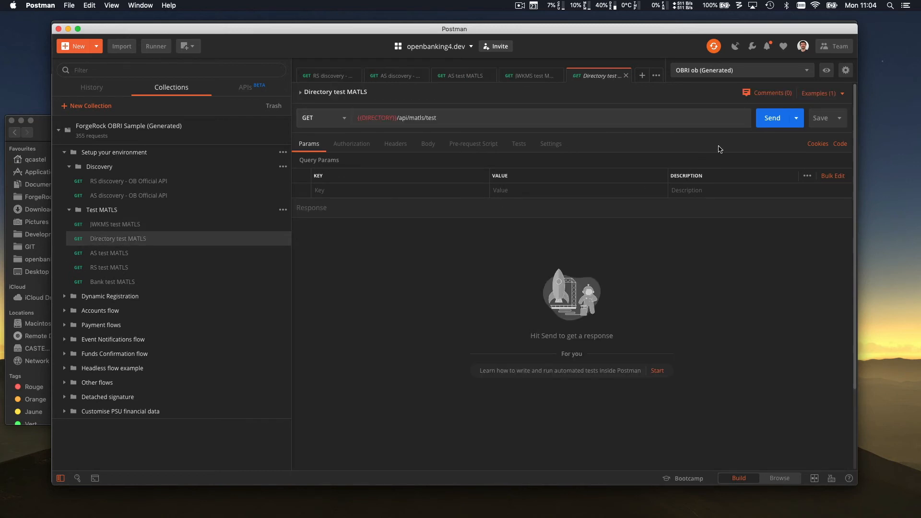
# Send Directory test MATLS and highlight the ROLE_AISP, ROLE_PISP and ROLE_CBPII lines in its 200 OK response.
pyautogui.click(772, 117)
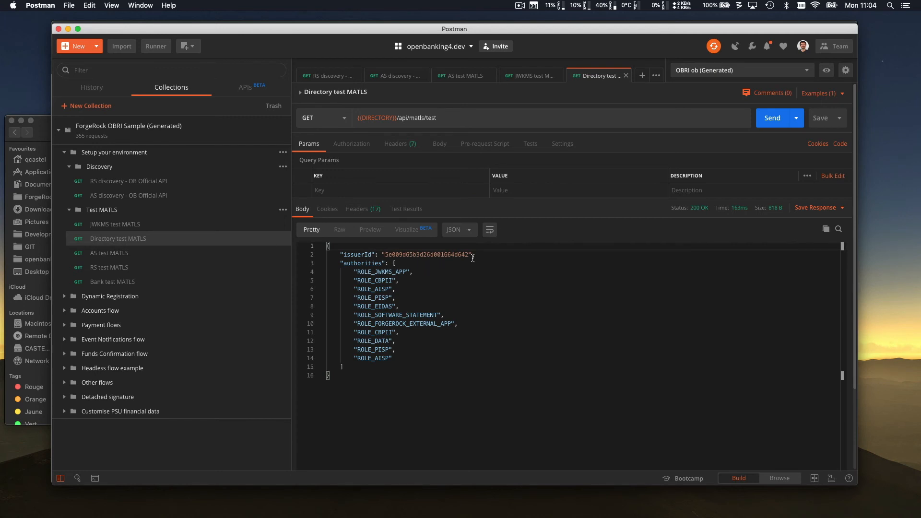
pyautogui.moveTo(354, 288); pyautogui.dragTo(397, 298)
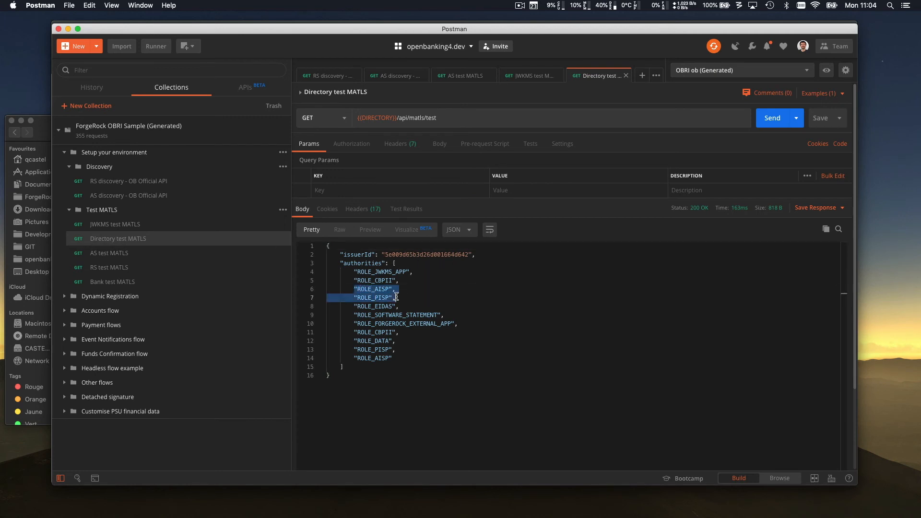
pyautogui.tripleClick(392, 280)
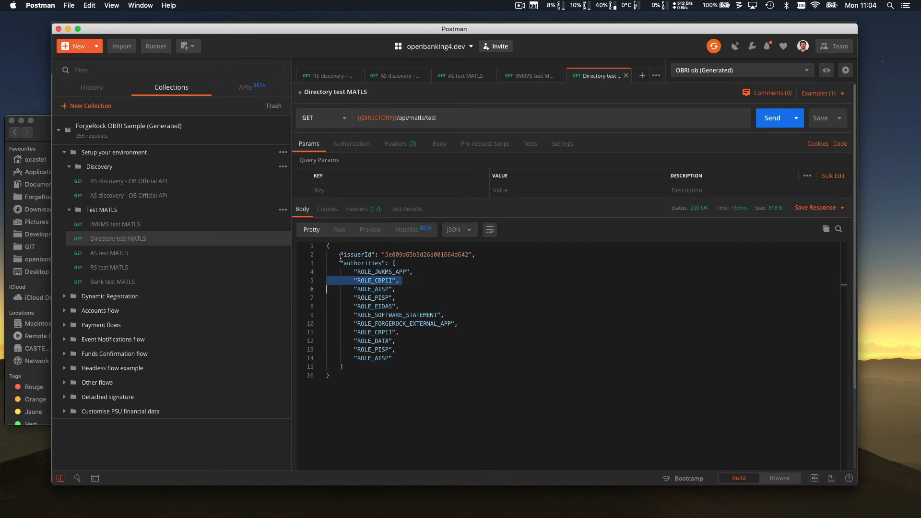
# Send RS test MATLS (UNREGISTERED_TPP) and Bank test MATLS (ROLE_AISP, ROLE_PISP), both 200 OK.
pyautogui.click(105, 254)
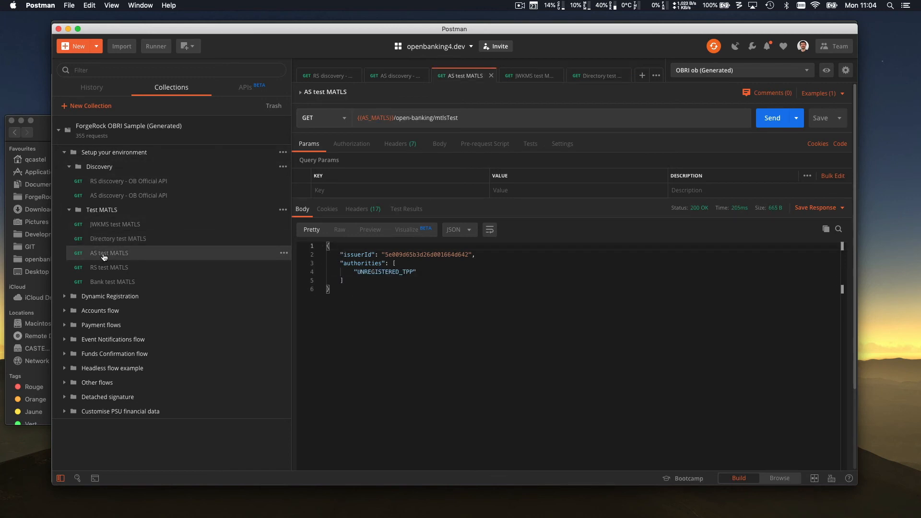
pyautogui.click(106, 267)
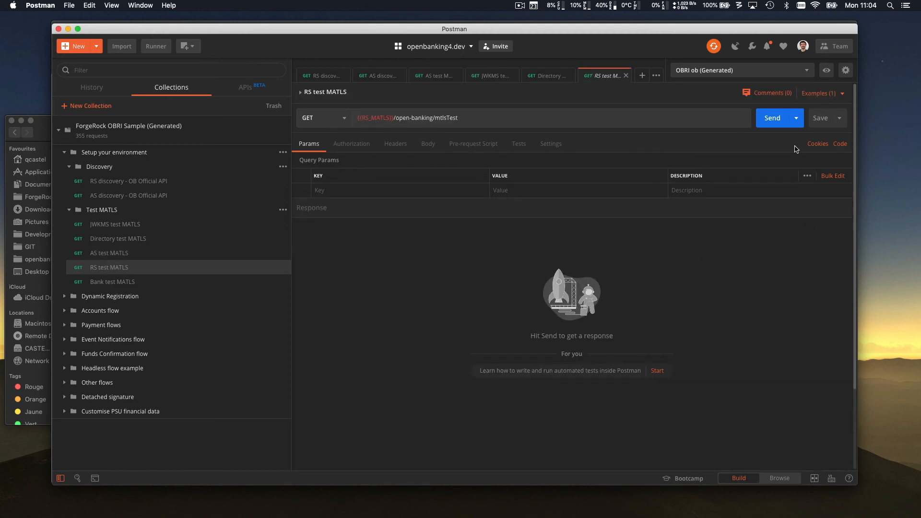
pyautogui.click(771, 119)
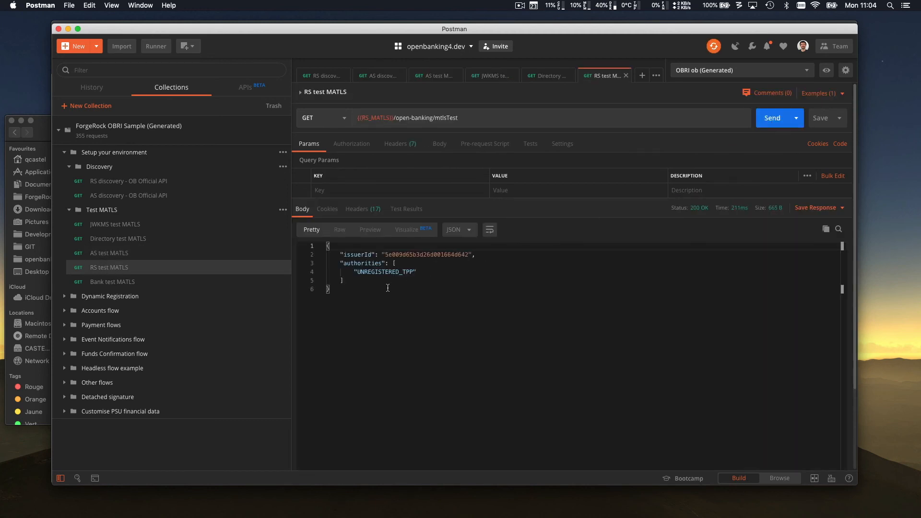
pyautogui.click(143, 282)
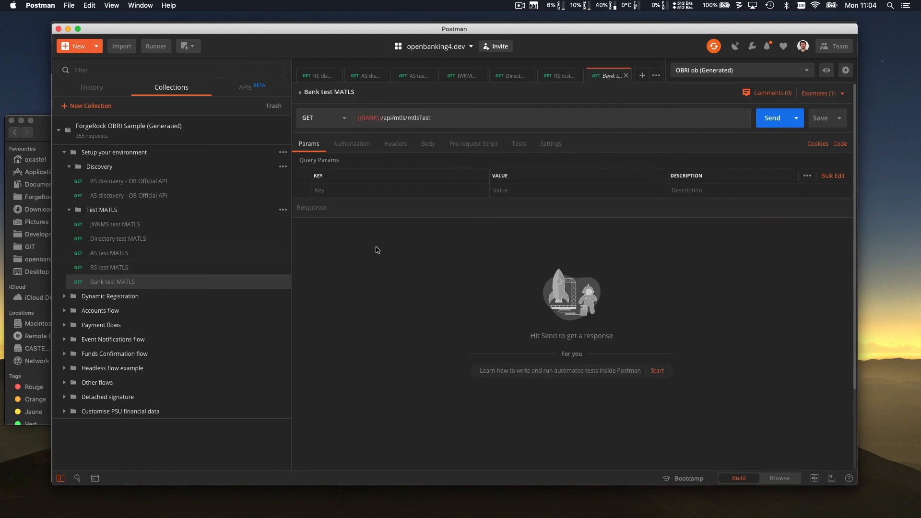
pyautogui.click(771, 118)
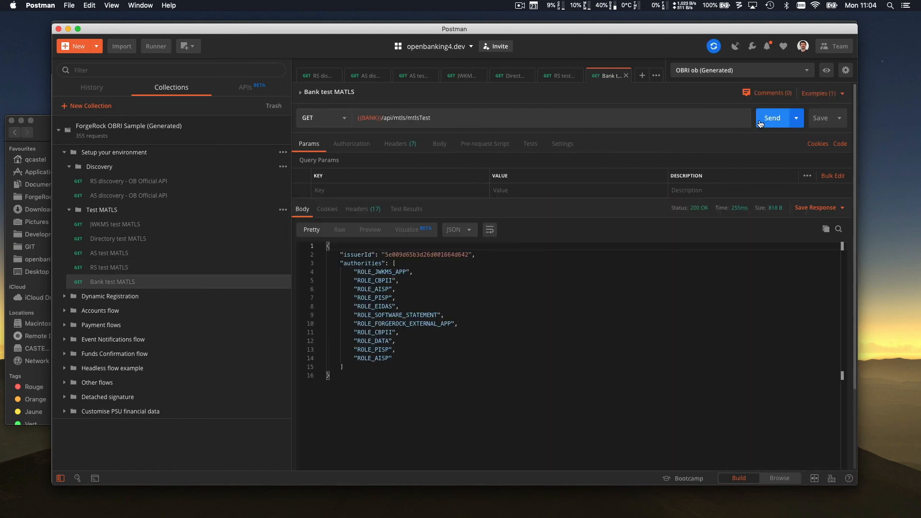